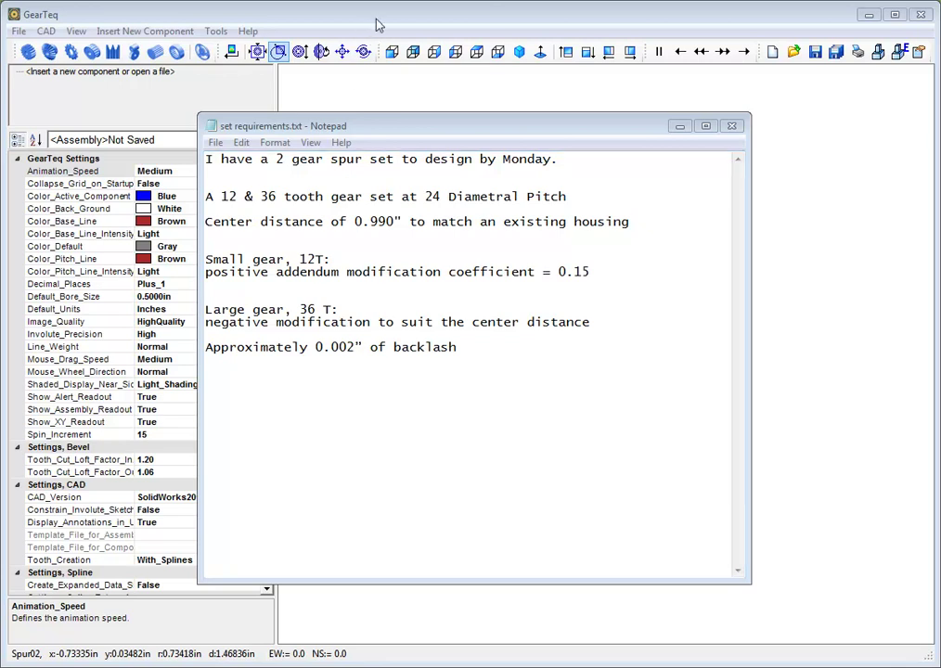
Step: Put away the Notepad gear spec (12 & 36 teeth, 24 DP, 0.990") and bring GearTeq's empty assembly forward
left_click(297, 16)
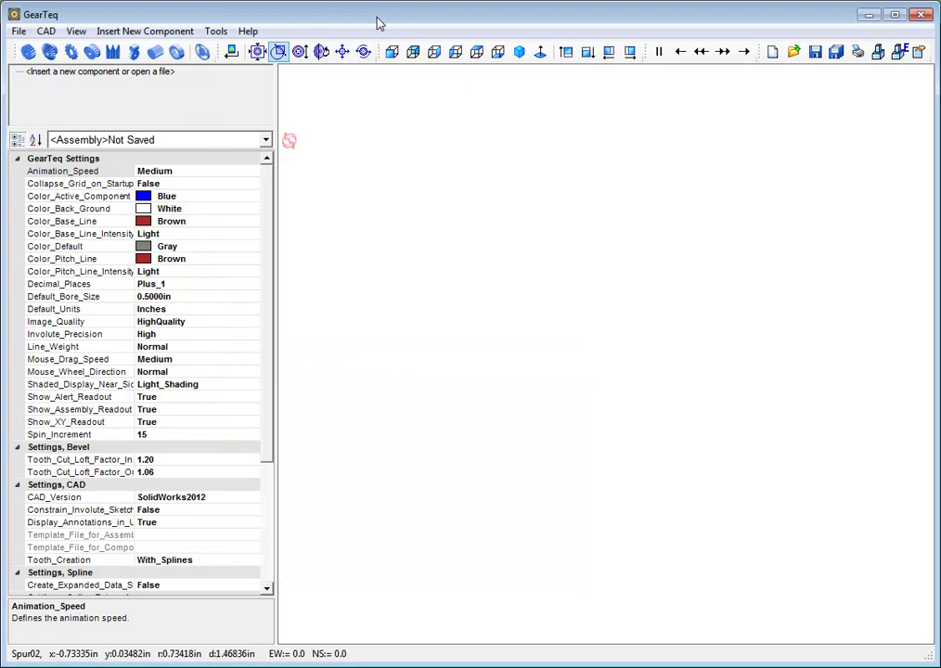
Step: Start a new spur gear and set its normal diametral pitch to 24
left_click(28, 51)
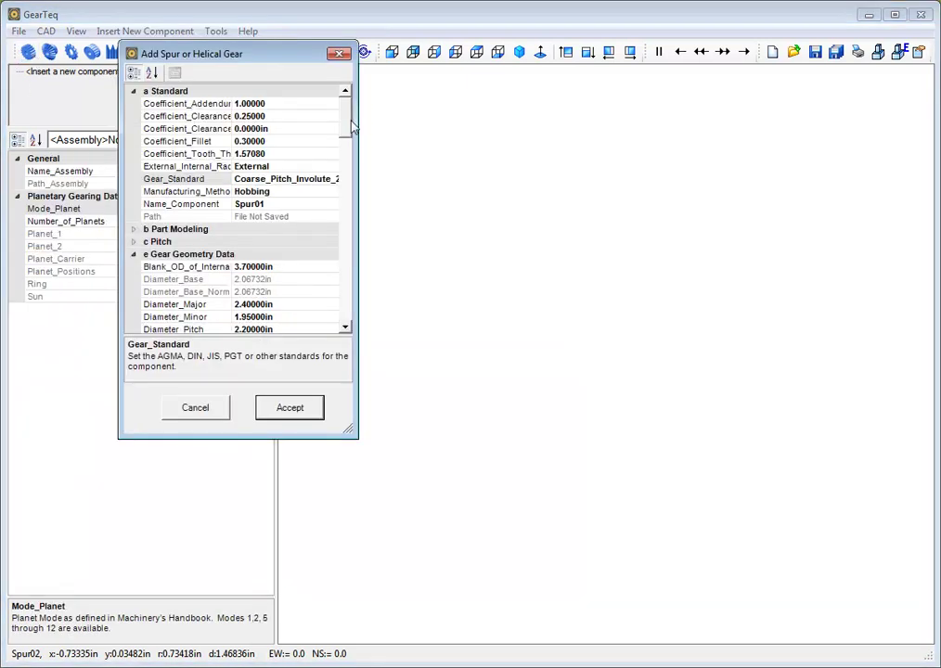
mouse_move(347, 129)
left_mouse_down()
mouse_move(350, 158)
mouse_move(349, 139)
left_mouse_up()
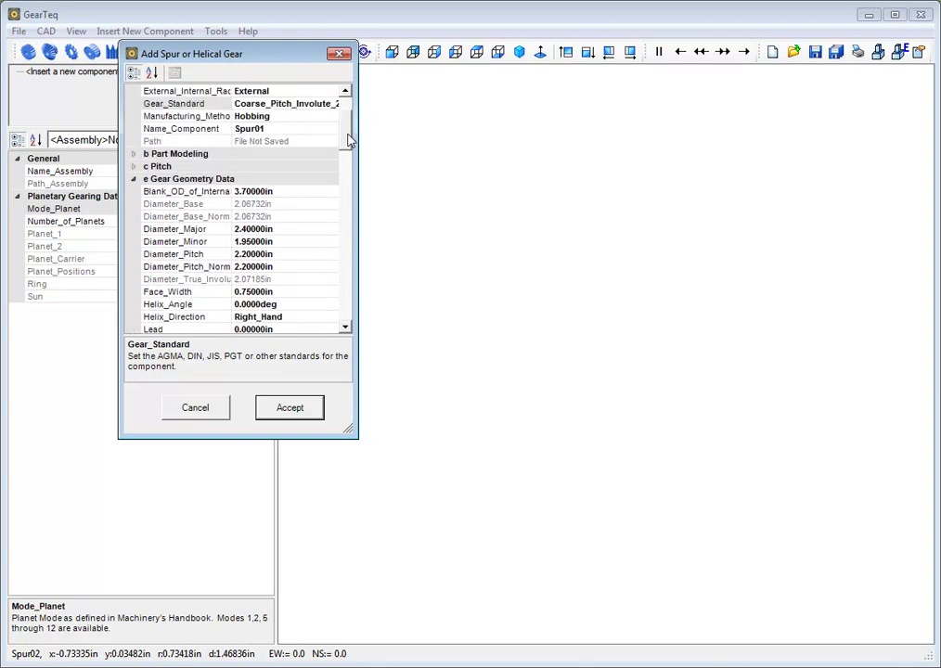
left_click(132, 154)
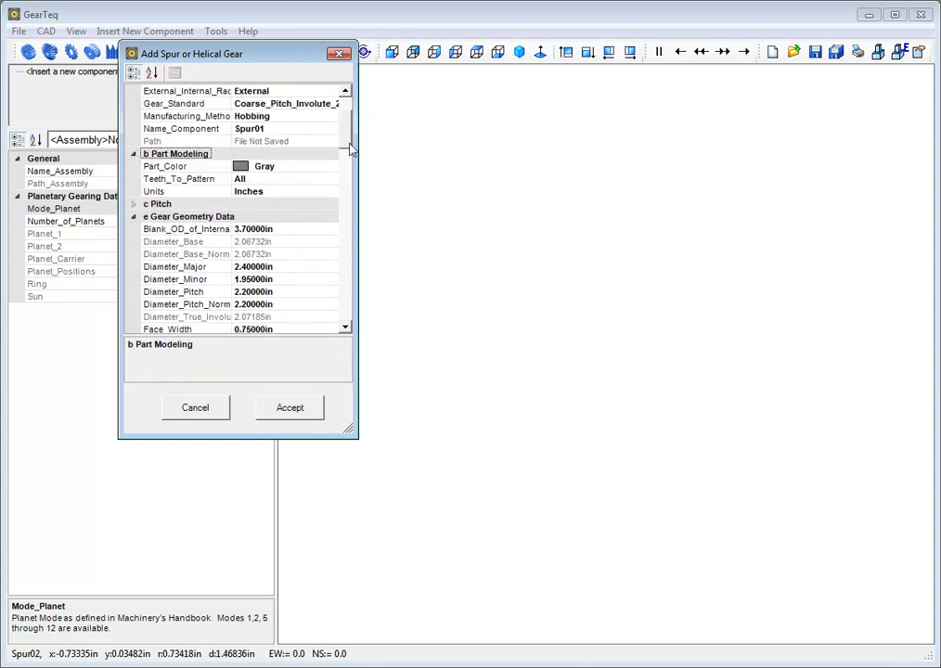
left_click(134, 206)
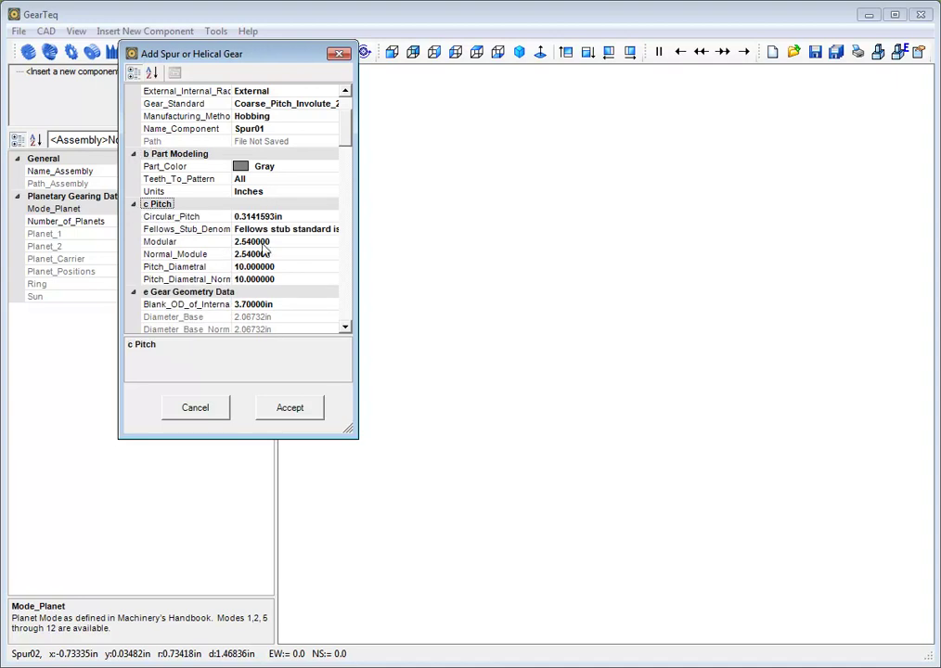
left_click(287, 278)
type("24")
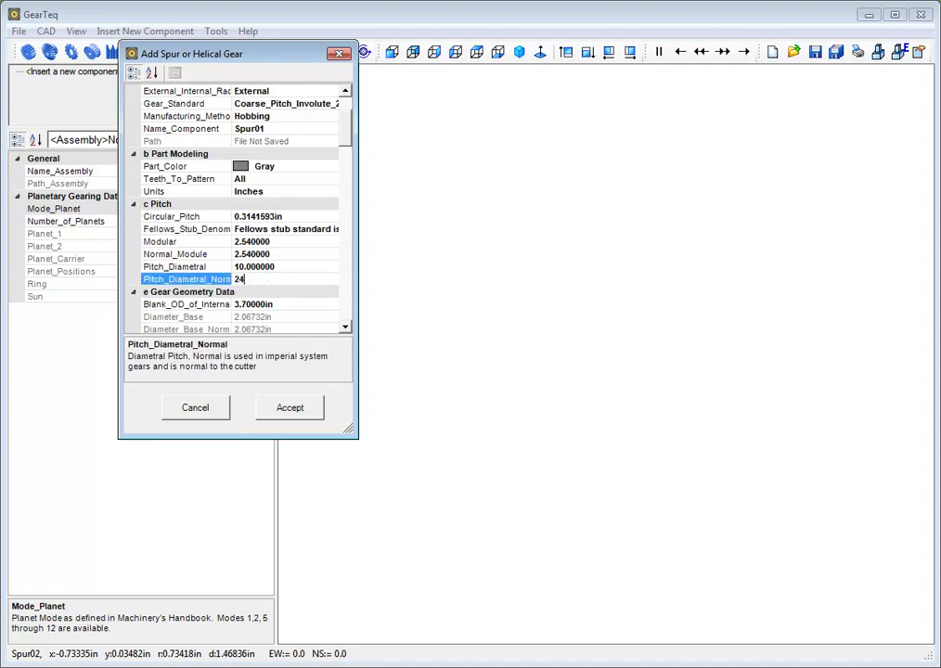
key("Return")
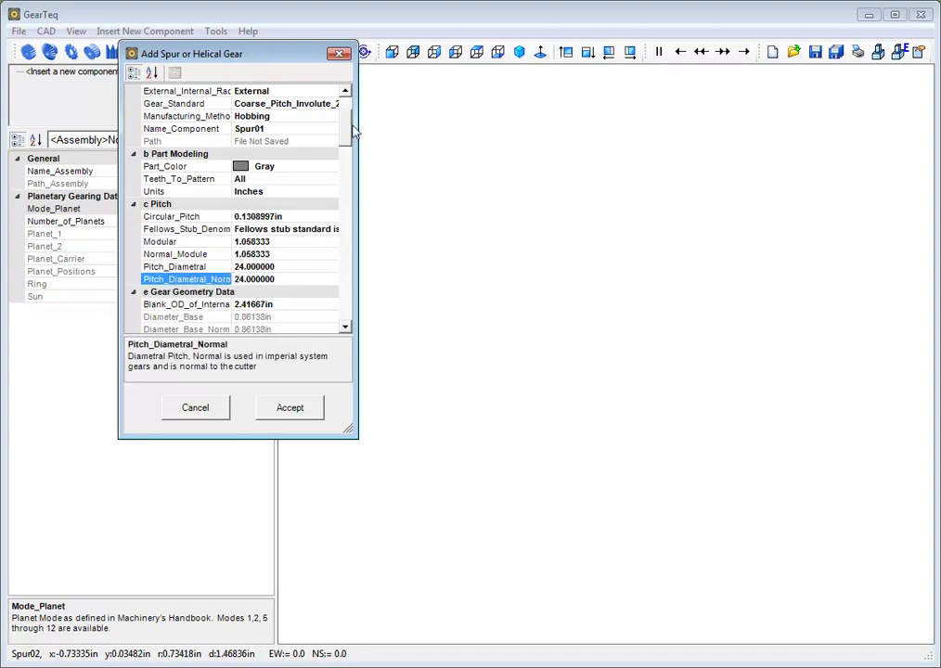
Step: Give the gear 12 teeth and a 0.15 addendum modification coefficient, then accept it as Spur01
scroll(351, 139, "down", 5)
left_click(288, 265)
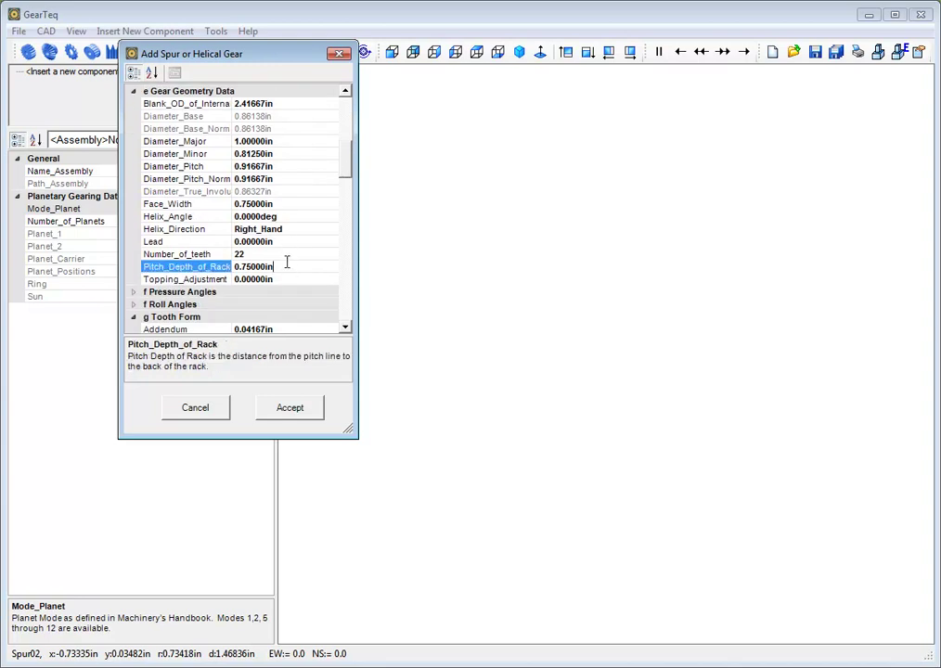
left_click(288, 254)
type("12")
key("Return")
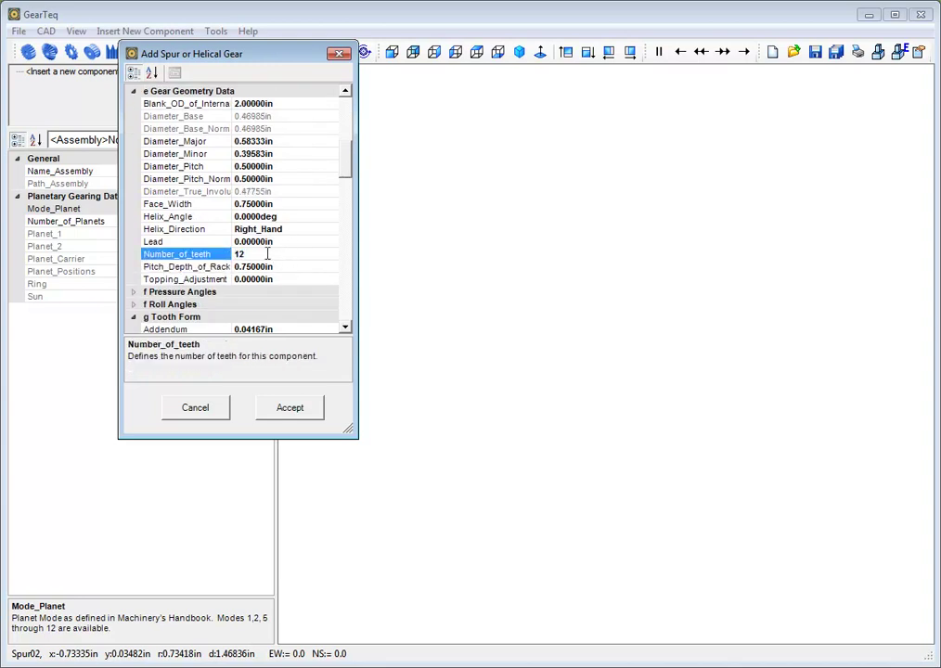
scroll(355, 154, "down", 4)
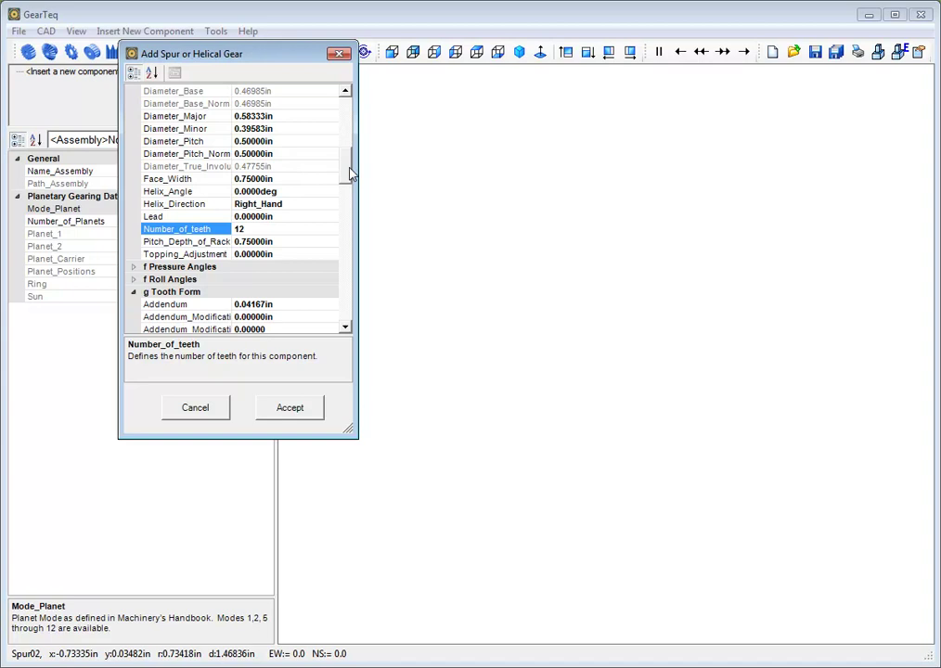
left_click(310, 215)
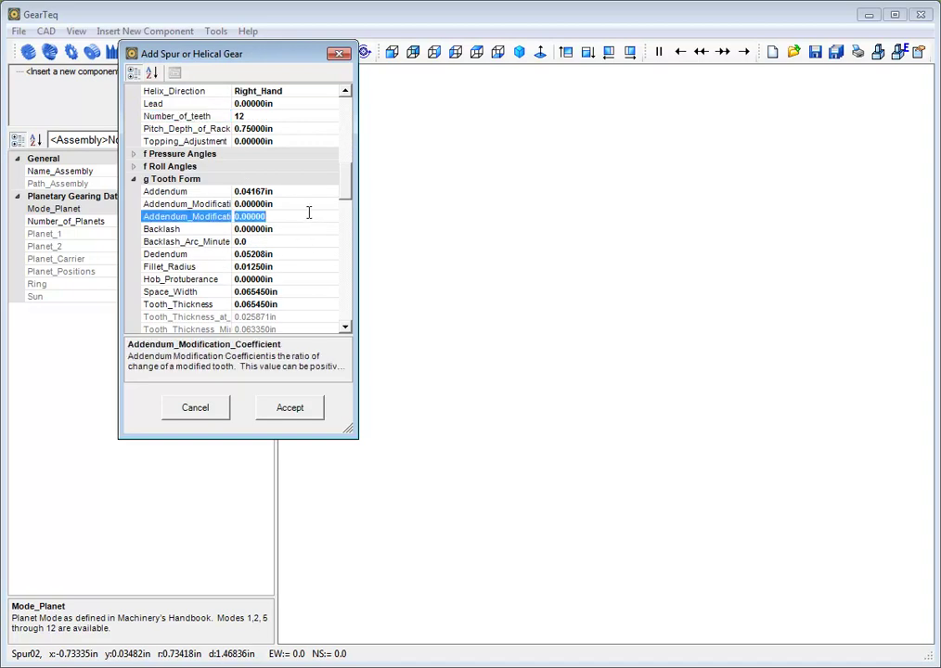
type(".15")
key("Return")
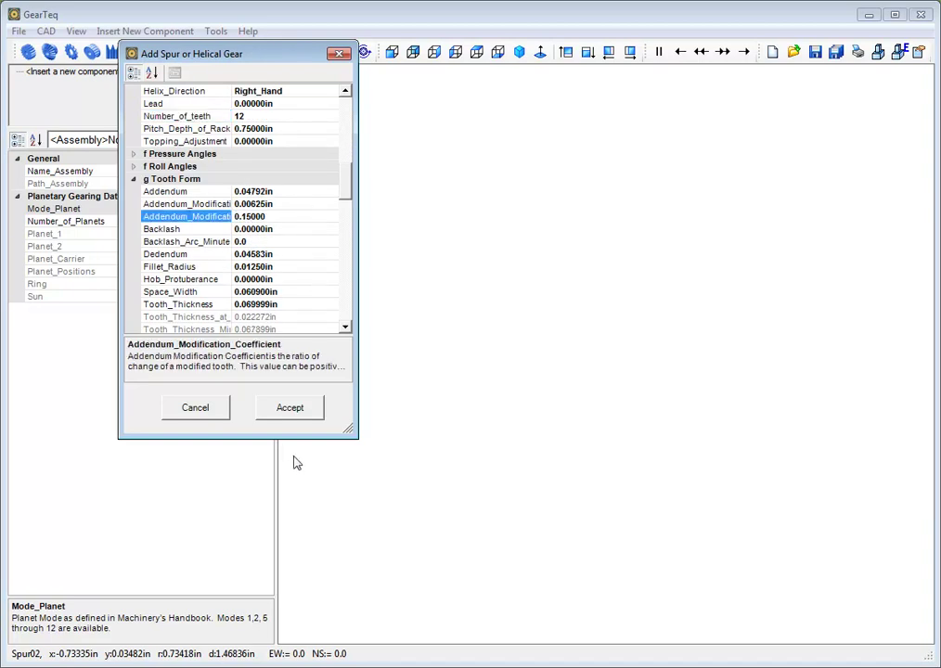
left_click(299, 414)
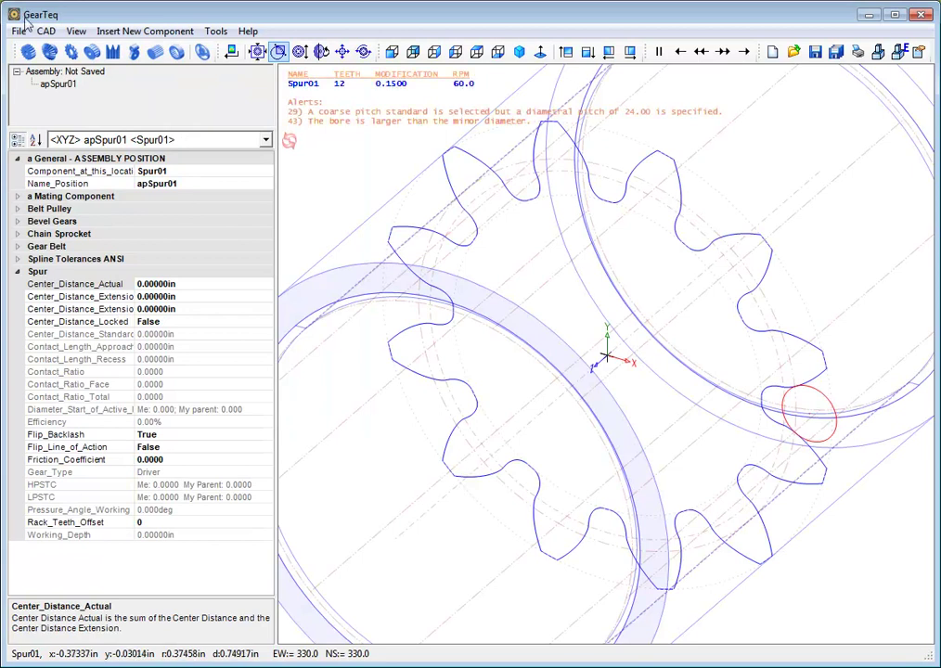
Step: Add Spur02, a 36-tooth 24 DP gear meshing with Spur01, to the assembly
left_click(29, 52)
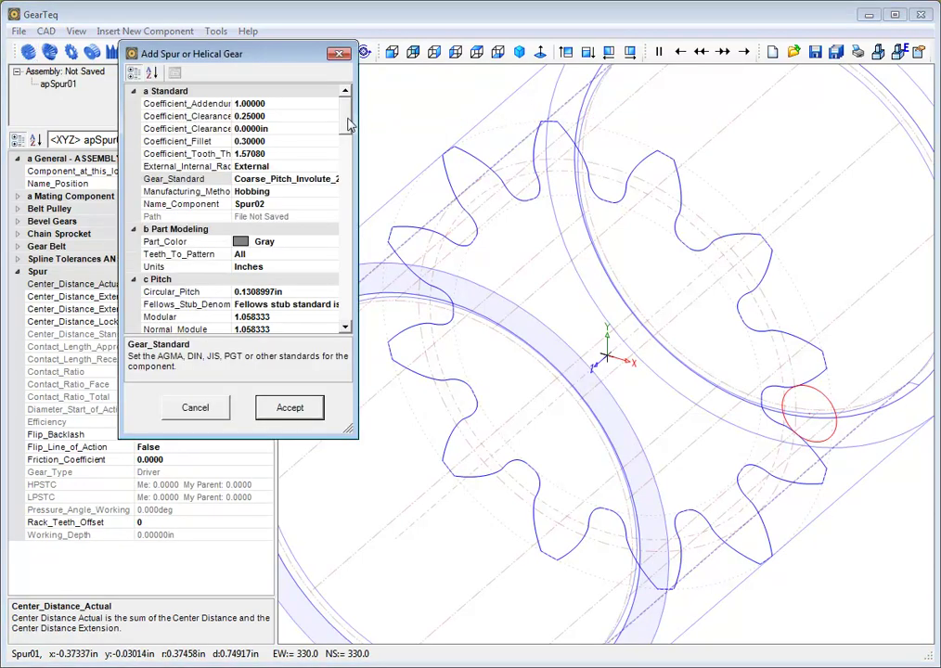
scroll(274, 115, "down", 7)
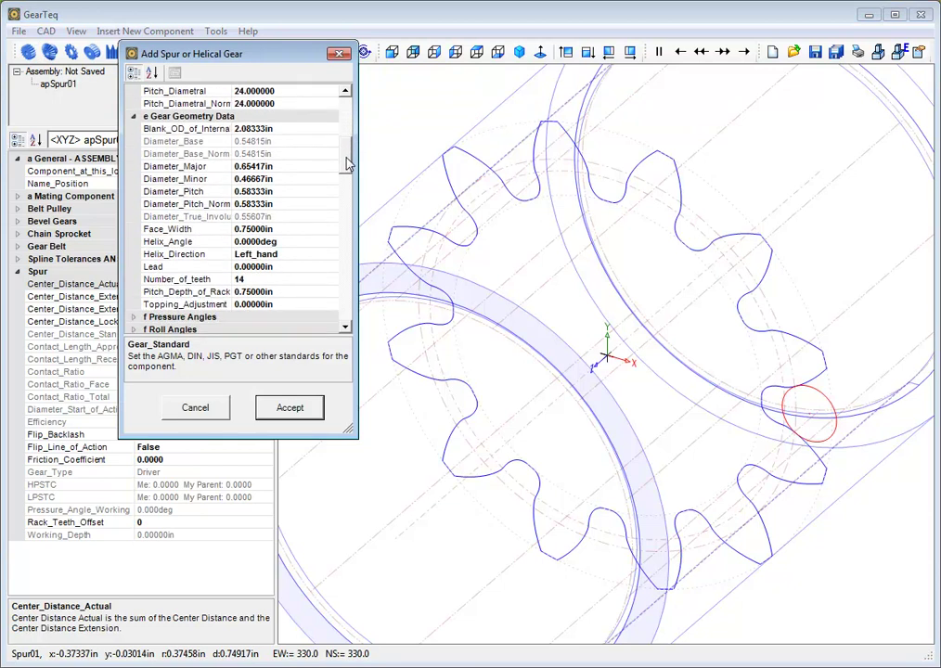
left_click(282, 281)
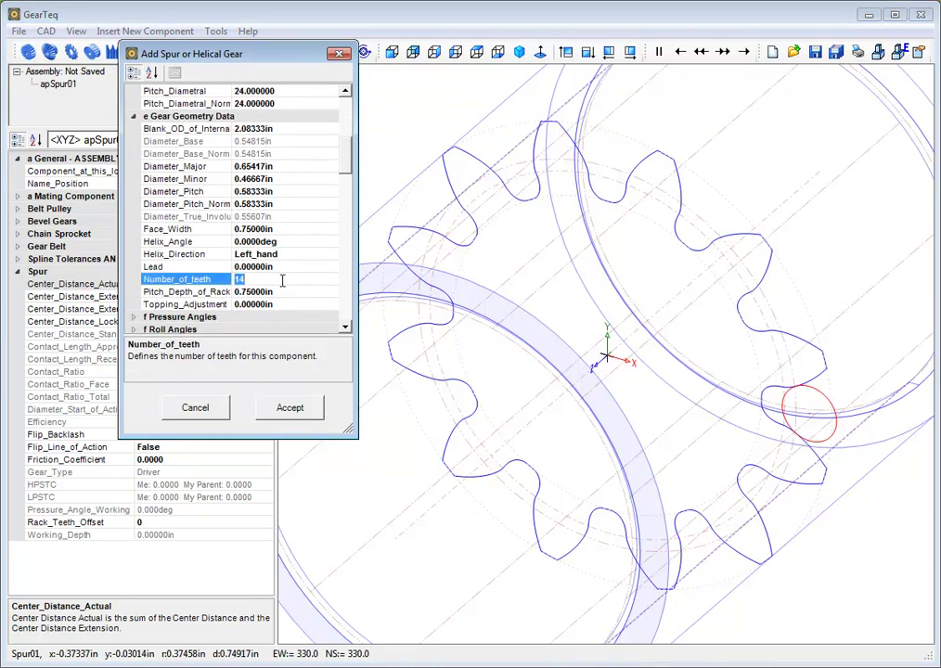
type("36")
left_click(313, 409)
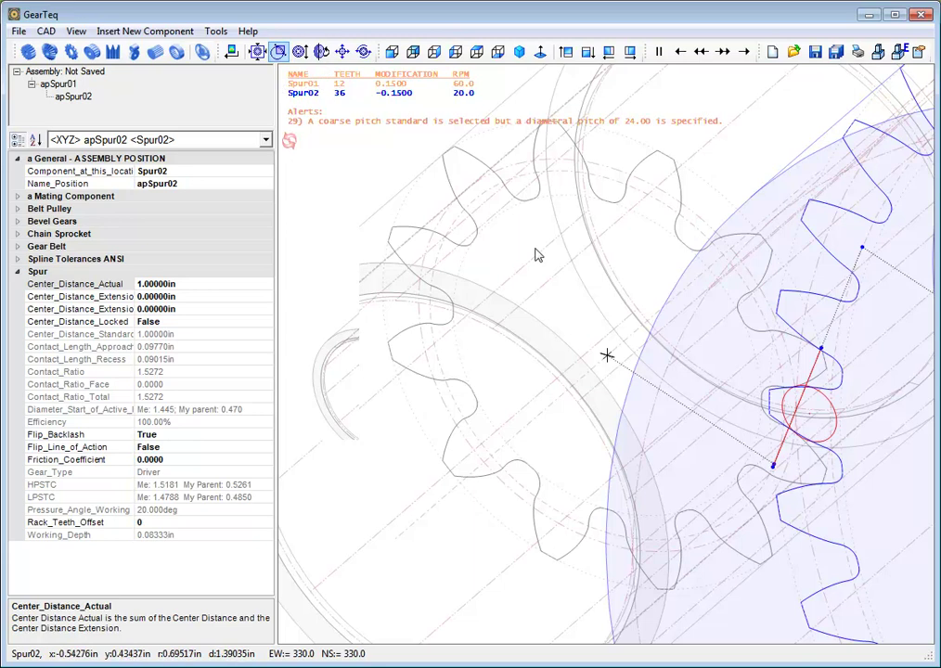
Step: Zoom onto the mesh, fit both gears in view, then window-zoom onto the tooth contact area
left_click_drag(714, 312, 882, 507)
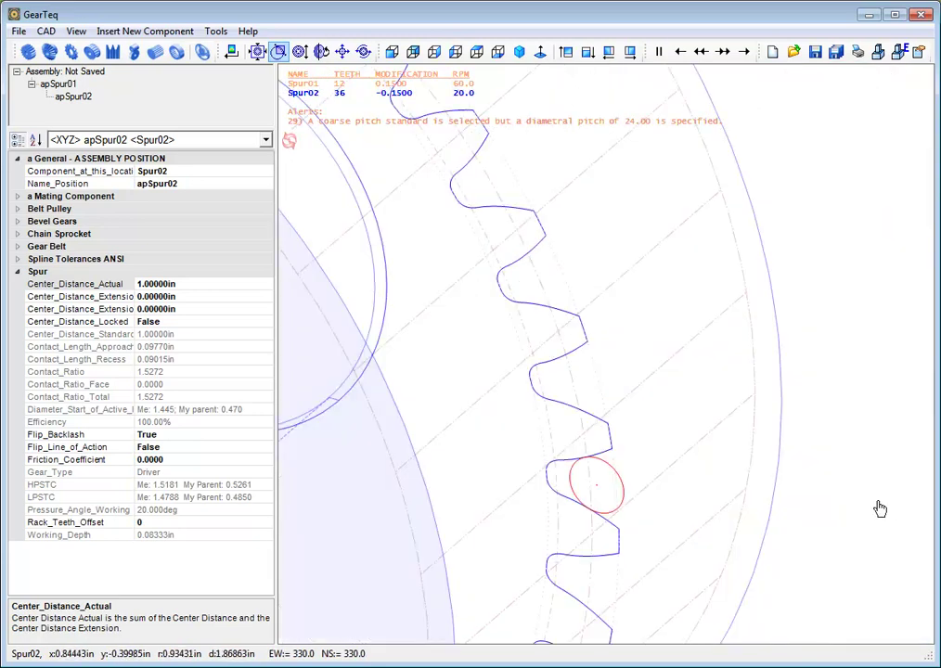
left_click(257, 51)
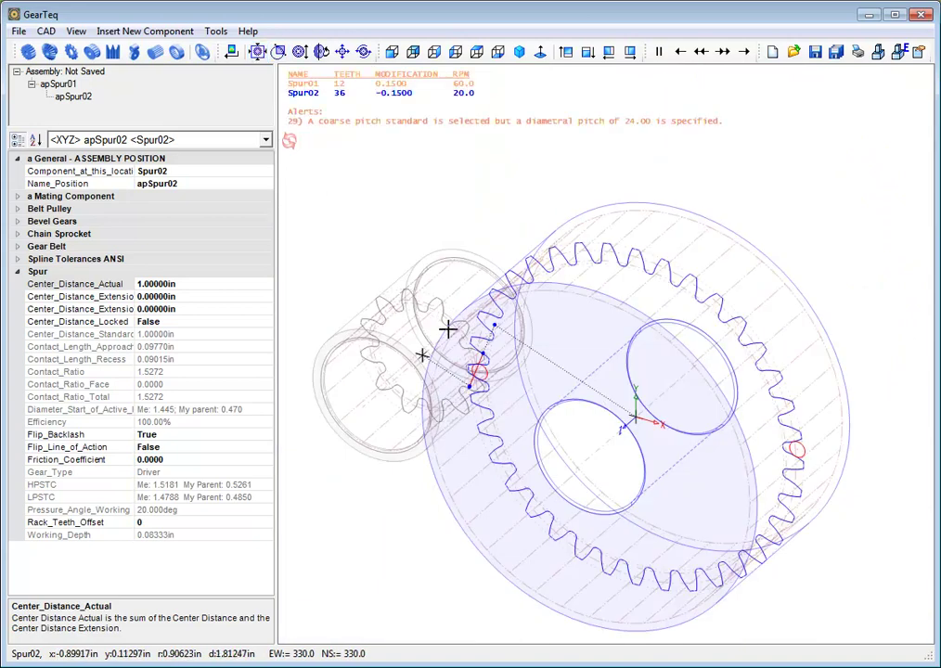
left_click(279, 51)
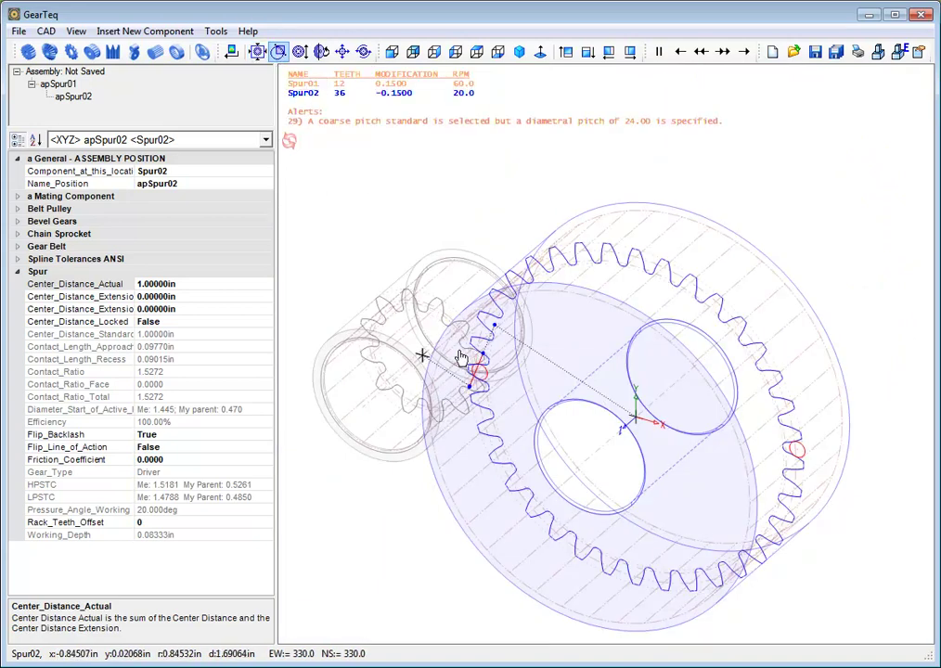
left_click_drag(446, 338, 506, 413)
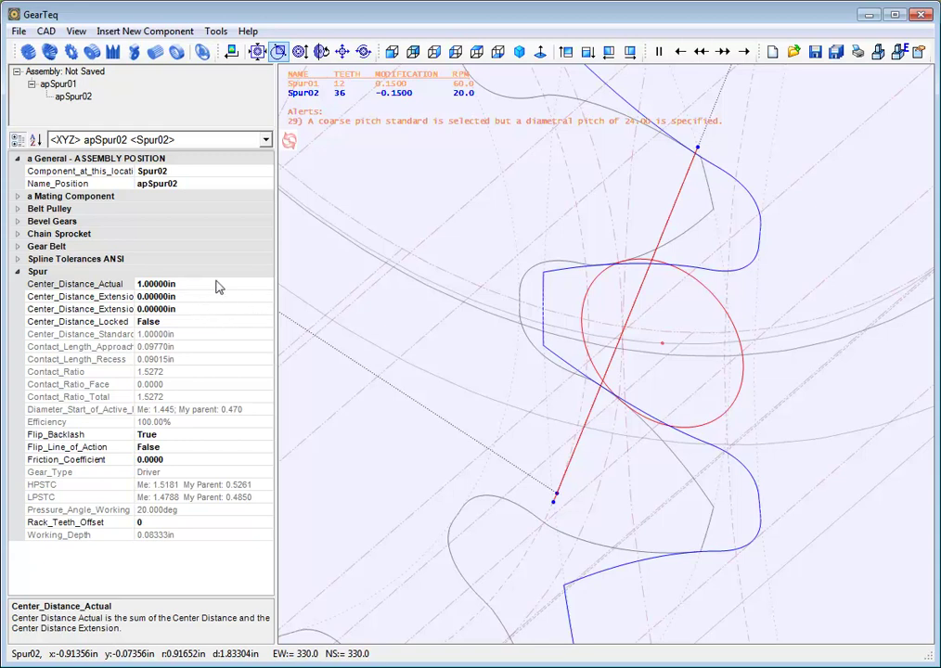
Step: Set Center_Distance_Locked to True and the actual center distance to 0.99 in, viewed from the front
left_click(266, 322)
left_click(266, 322)
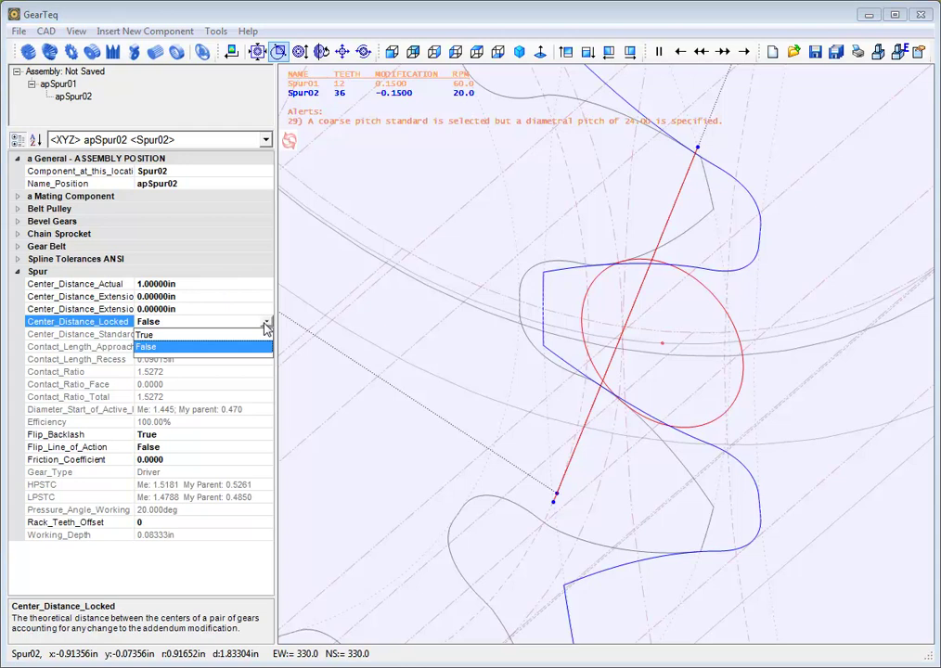
left_click(151, 335)
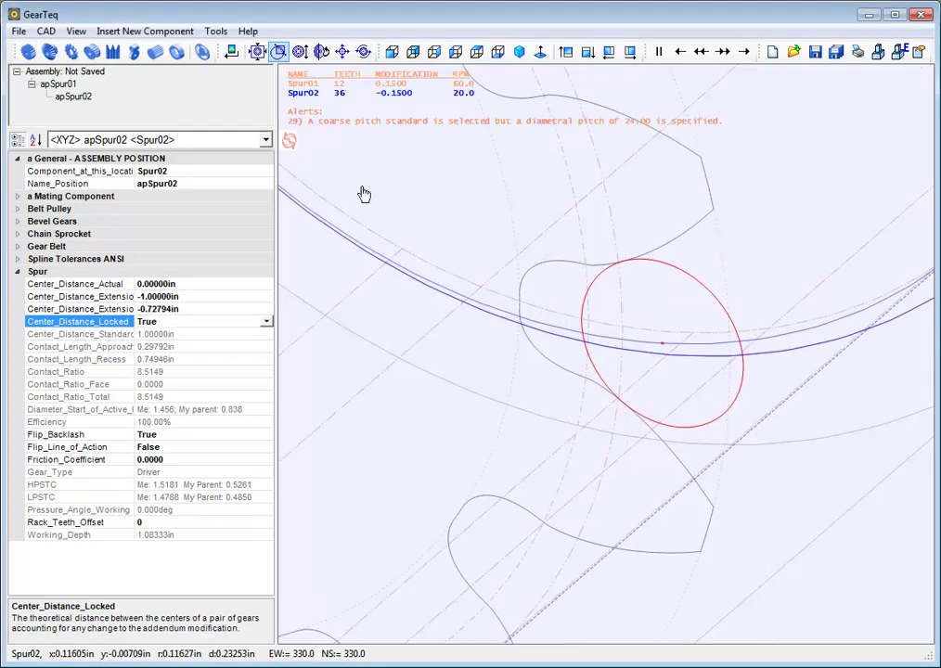
left_click(208, 284)
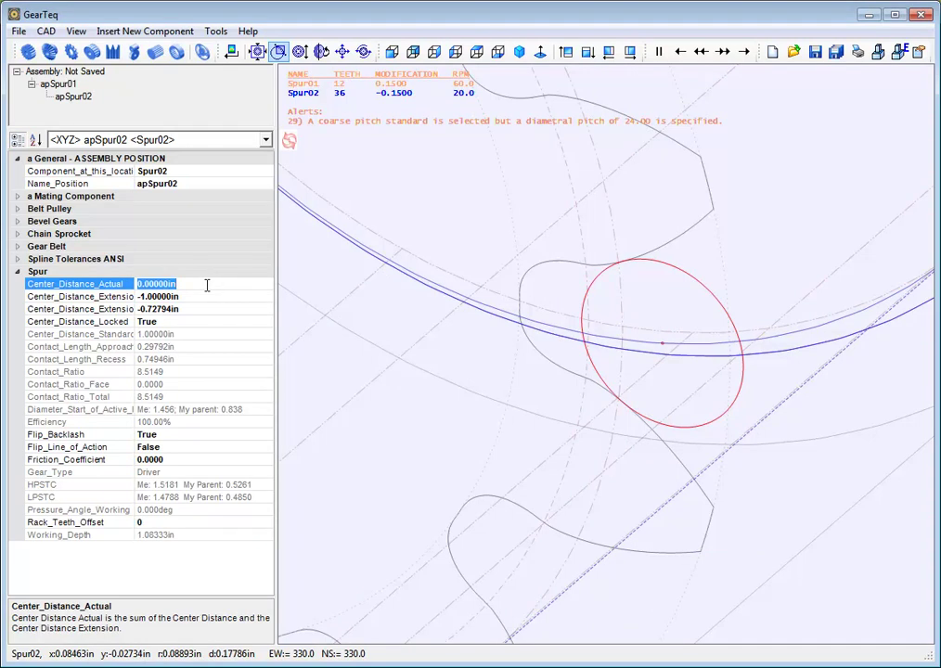
type("0.99")
key("Return")
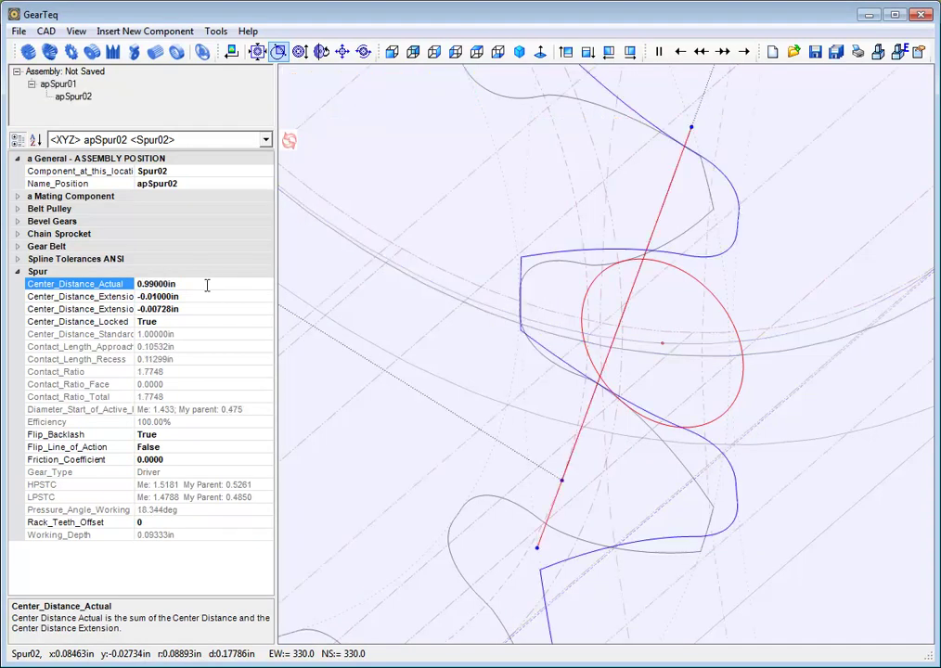
left_click(391, 53)
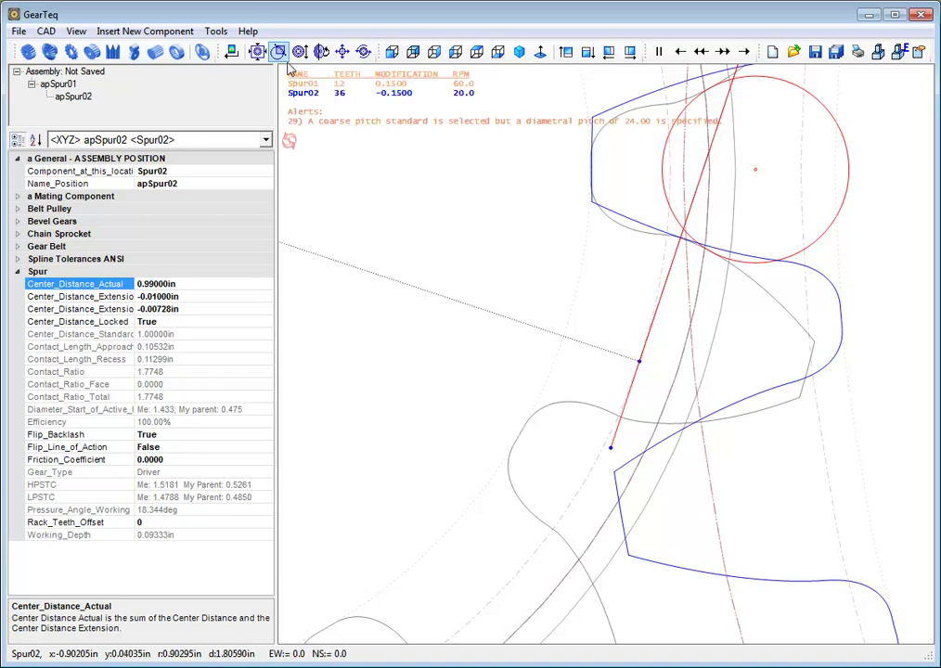
Step: Window-zoom onto the red mesh circle and display Spur02's component properties
left_click_drag(449, 343, 925, 13)
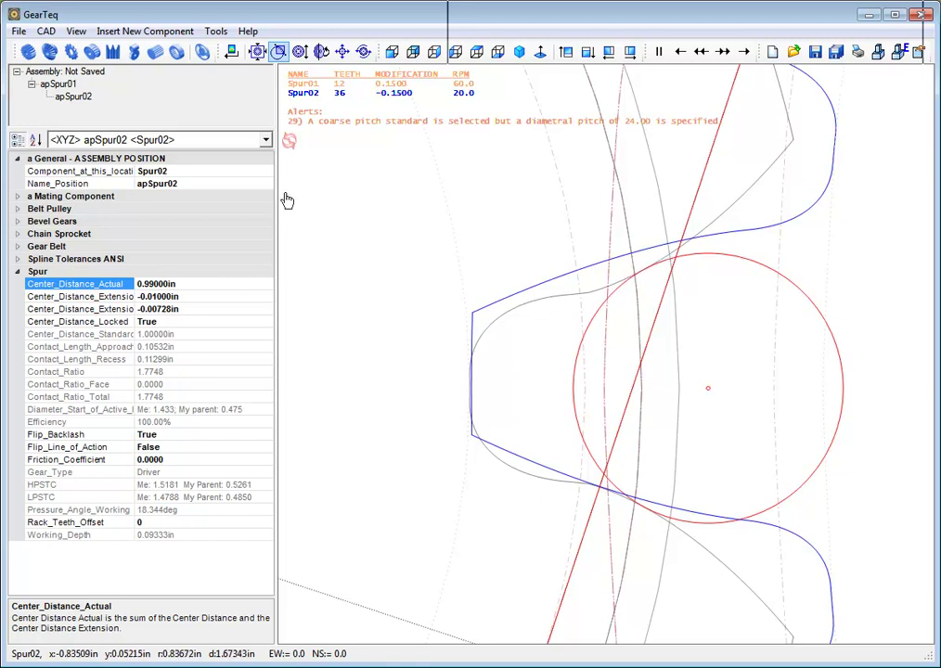
left_click(289, 142)
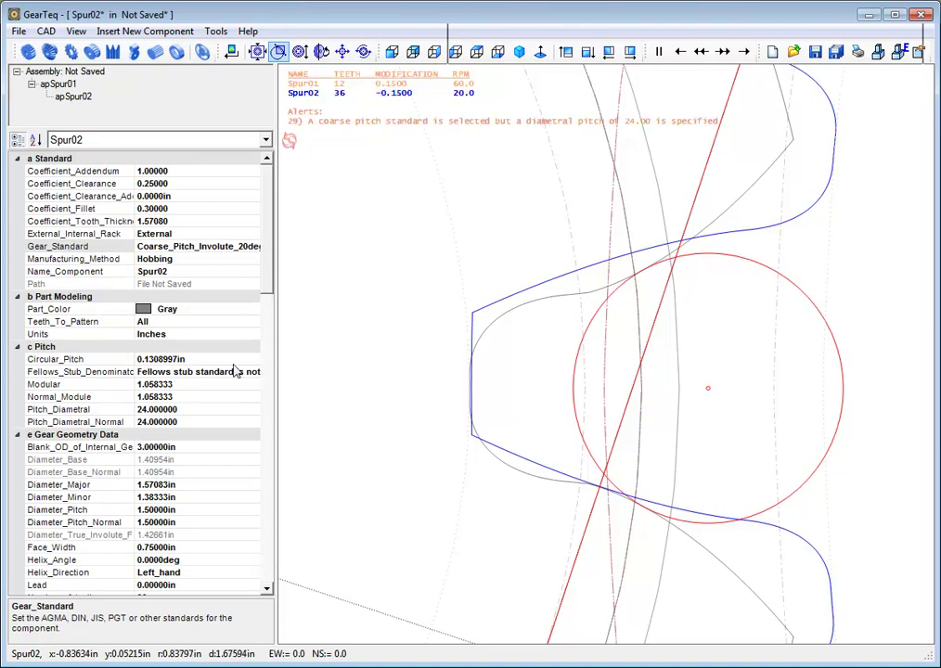
Step: Collapse Part Modeling and Pitch, then set Spur02's addendum modification coefficient to -0.5
left_click(17, 297)
left_click(17, 309)
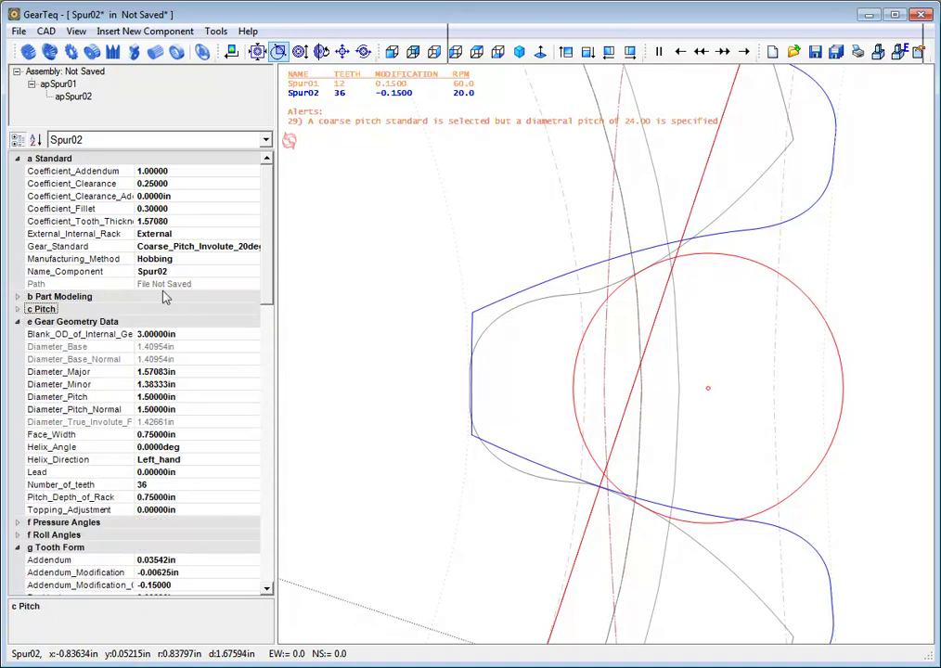
scroll(269, 294, "down", 2)
left_click_drag(269, 295, 261, 345)
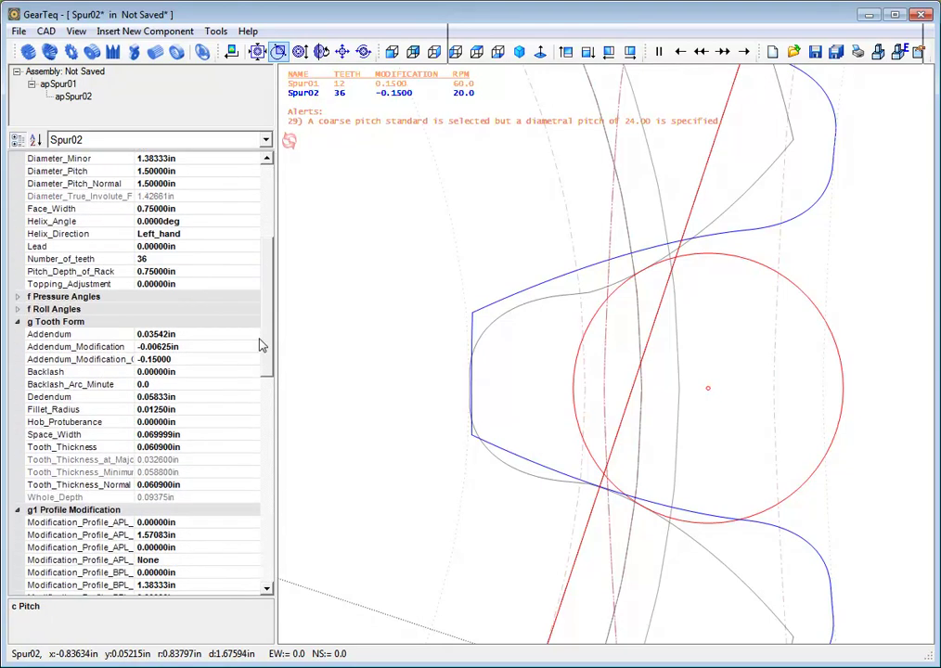
left_click(198, 358)
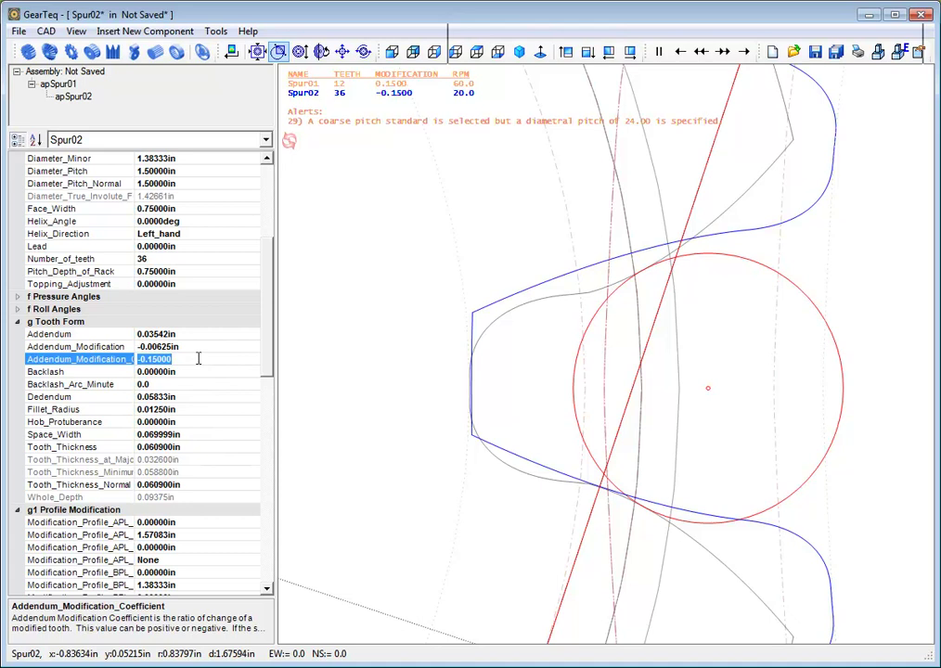
type("-0")
type(".5")
key("Return")
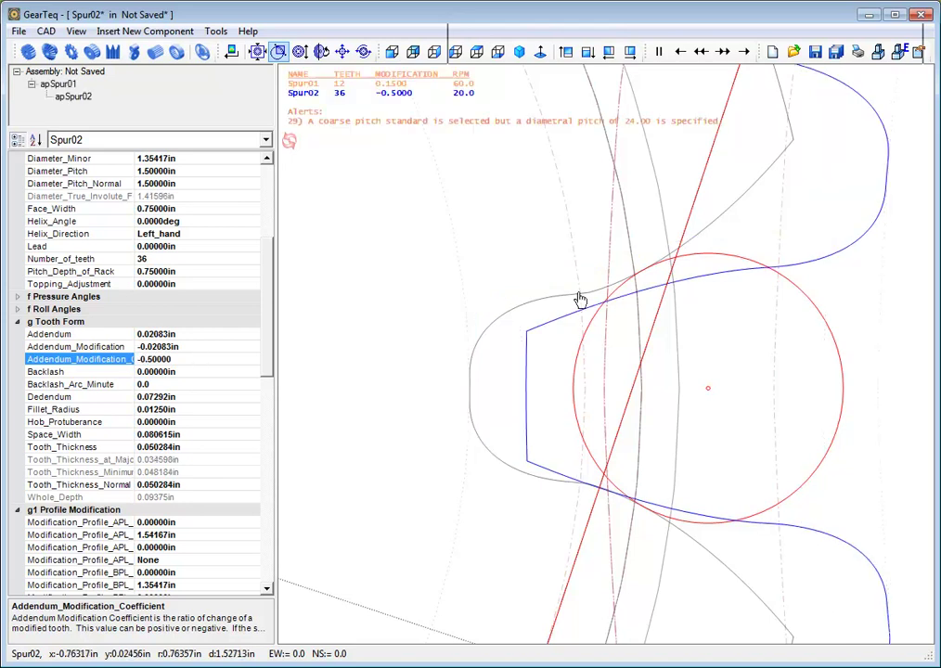
Step: Zoom tightly onto the meshing tooth flanks and measure the gap between the profiles
left_click_drag(557, 239, 703, 346)
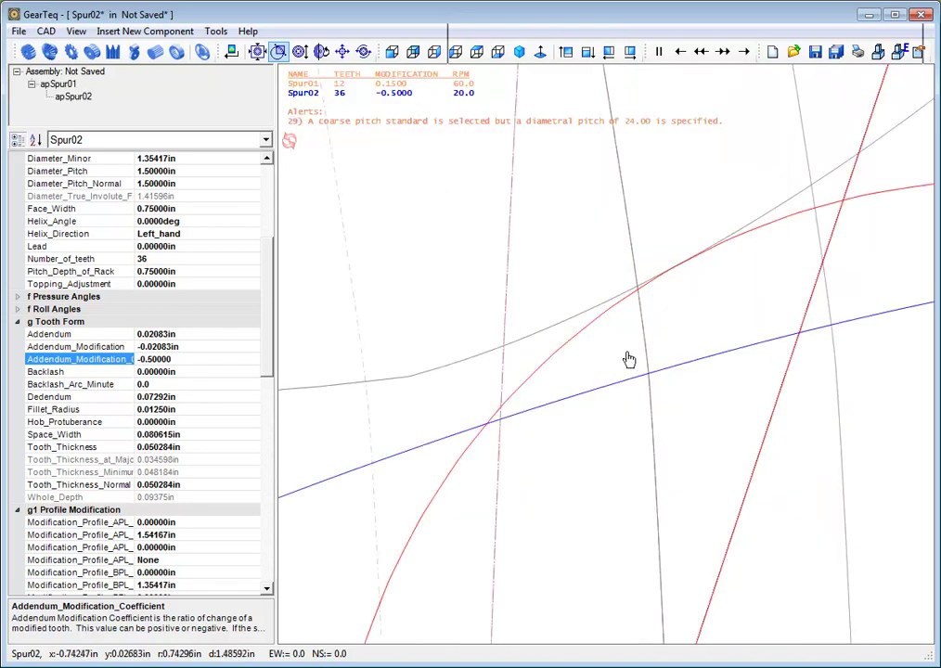
left_click_drag(450, 369, 470, 440)
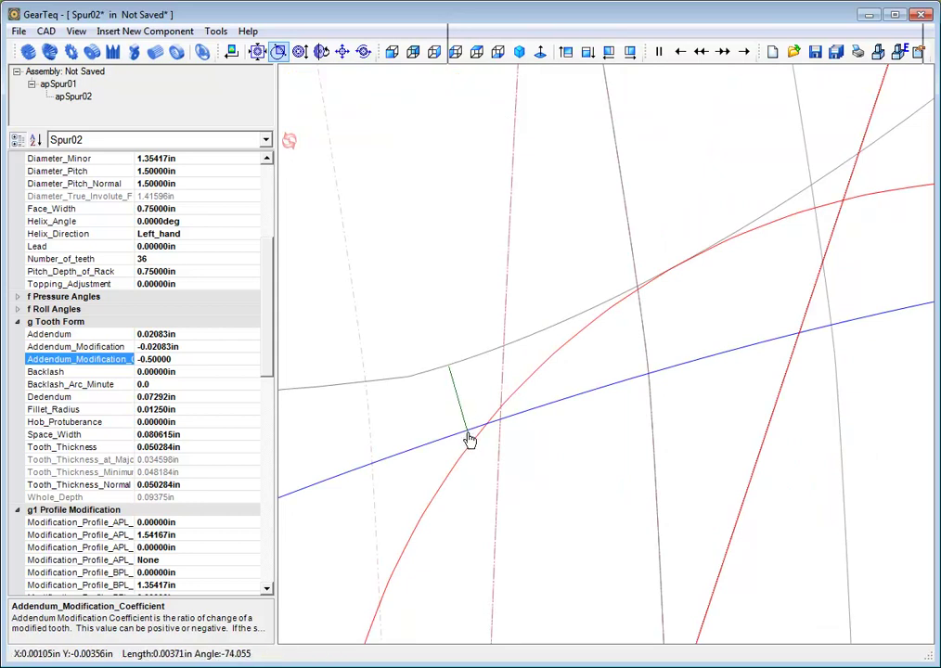
mouse_move(470, 440)
left_mouse_down()
mouse_move(460, 438)
mouse_move(470, 439)
left_mouse_up()
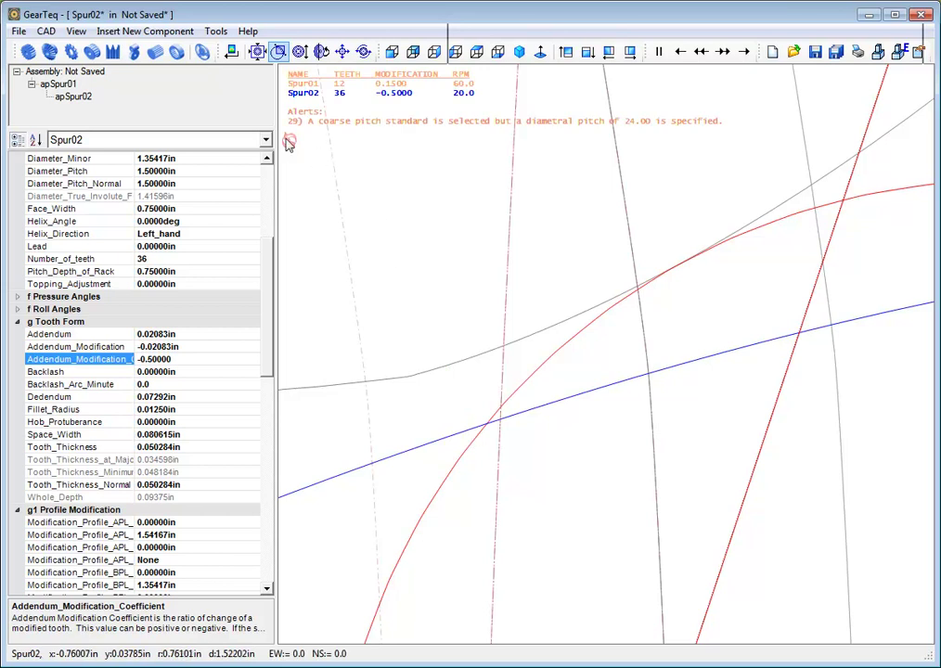
left_click(290, 142)
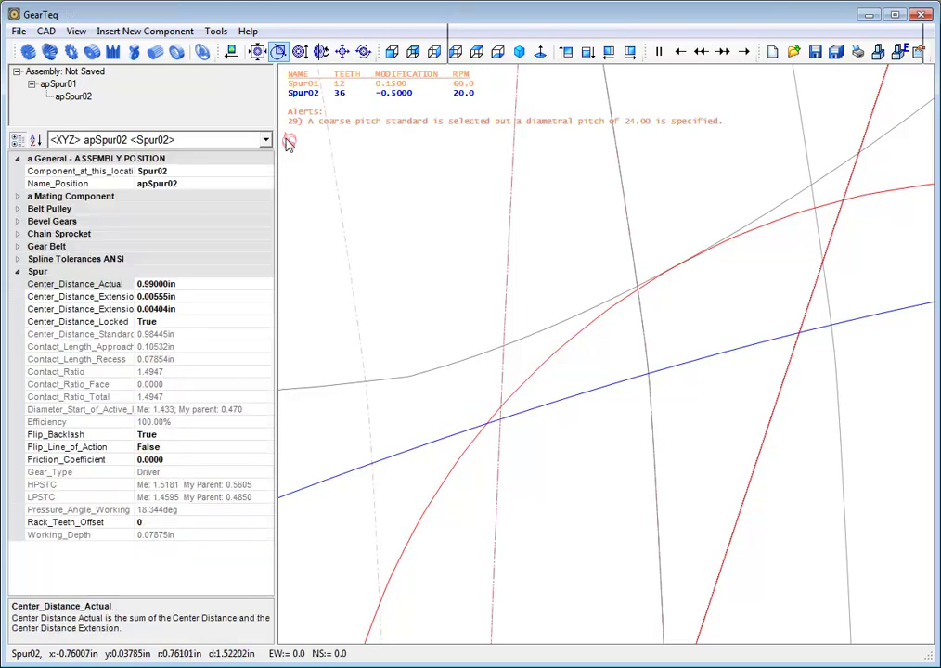
left_click(183, 309)
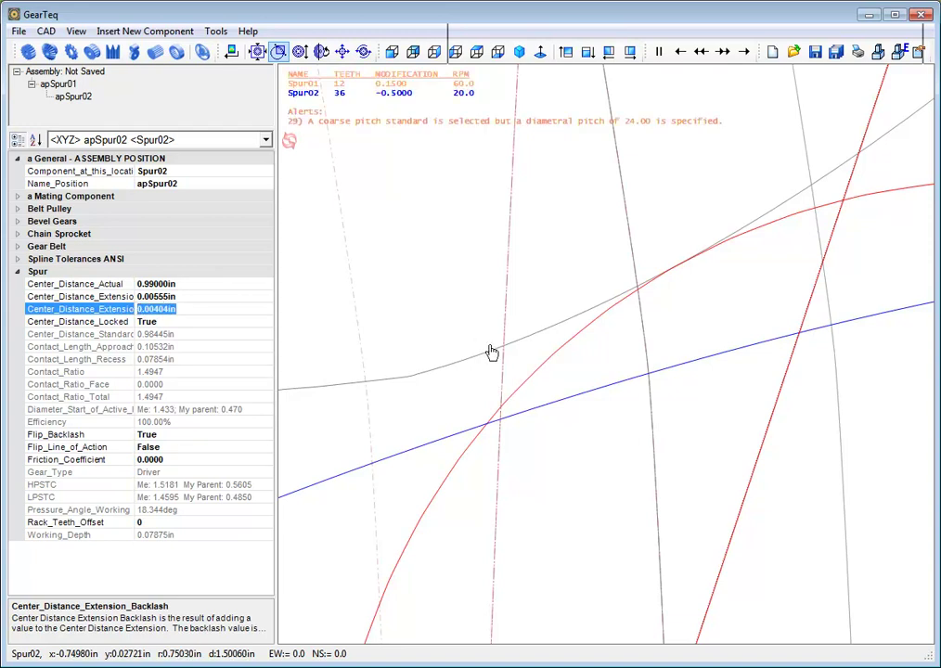
left_click(290, 149)
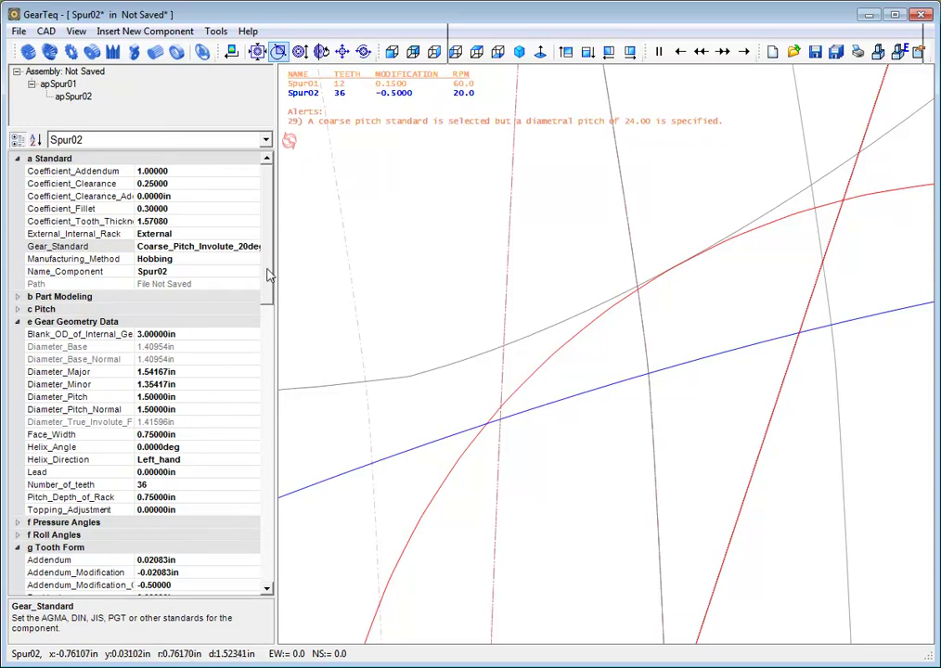
scroll(267, 275, "down", 2)
Step: Collapse Gear Geometry Data, enter -0.4 as the addendum modification coefficient, and measure the flank gap
left_click(18, 239)
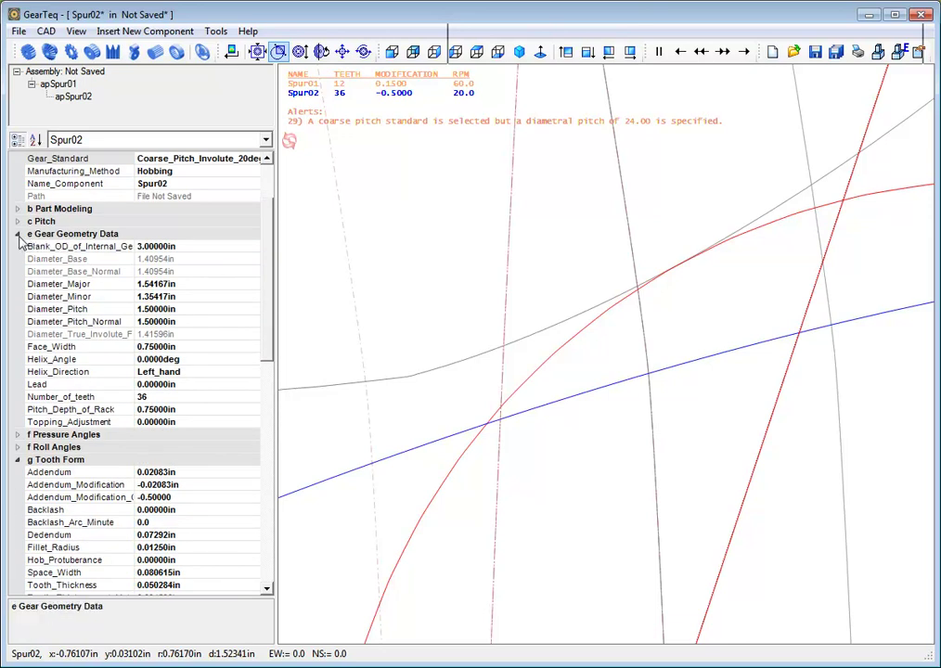
left_click(18, 235)
left_click(201, 309)
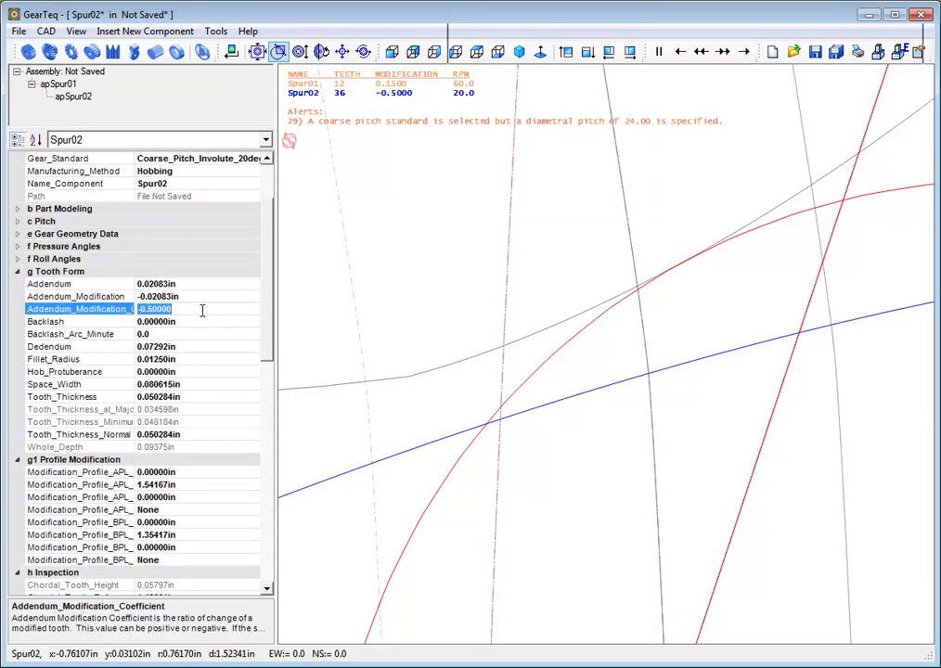
type("-.4")
key("Return")
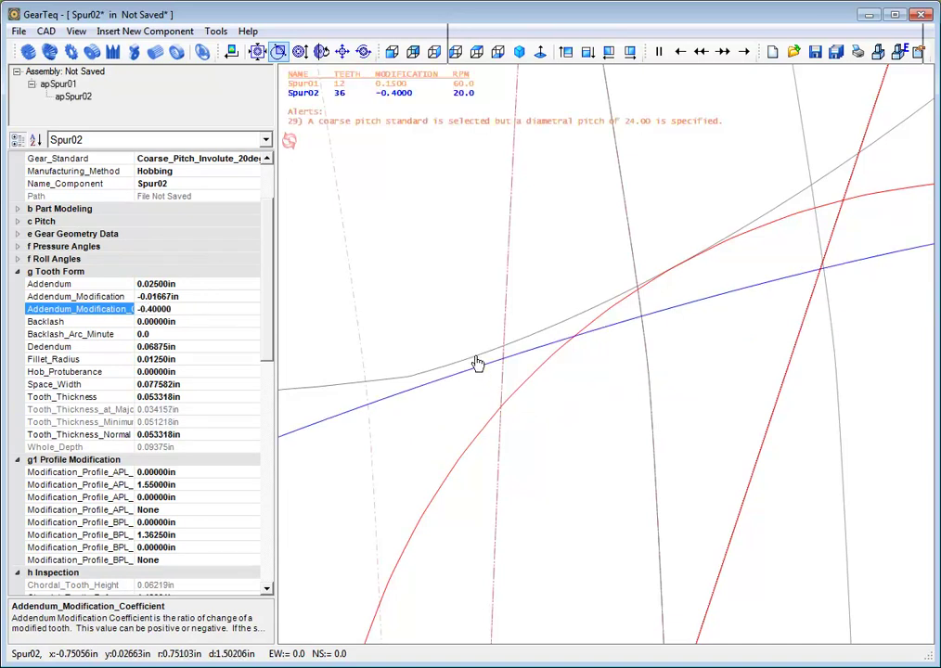
left_click_drag(477, 362, 481, 375)
Step: Show Spur02's assembly position, widen the property-name column, and check the 0.00064 in backlash
left_click(291, 142)
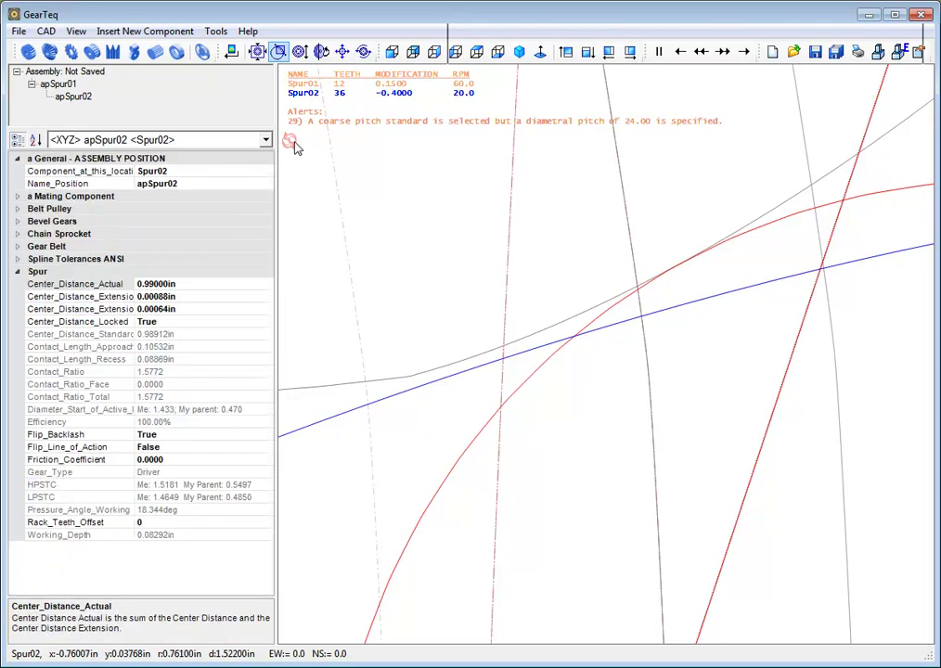
left_click_drag(135, 321, 156, 321)
left_click(193, 308)
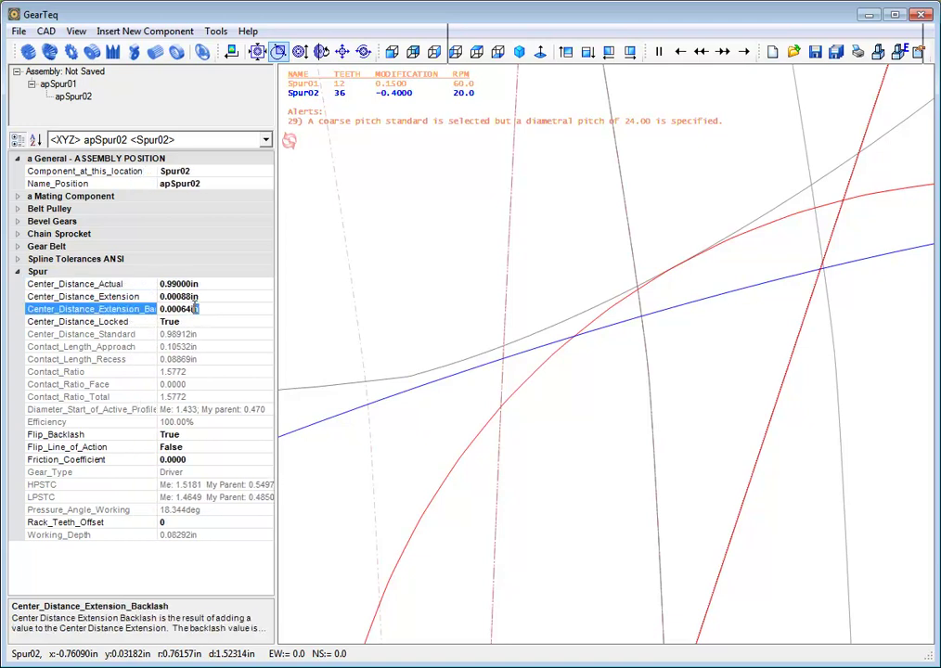
double_click(193, 308)
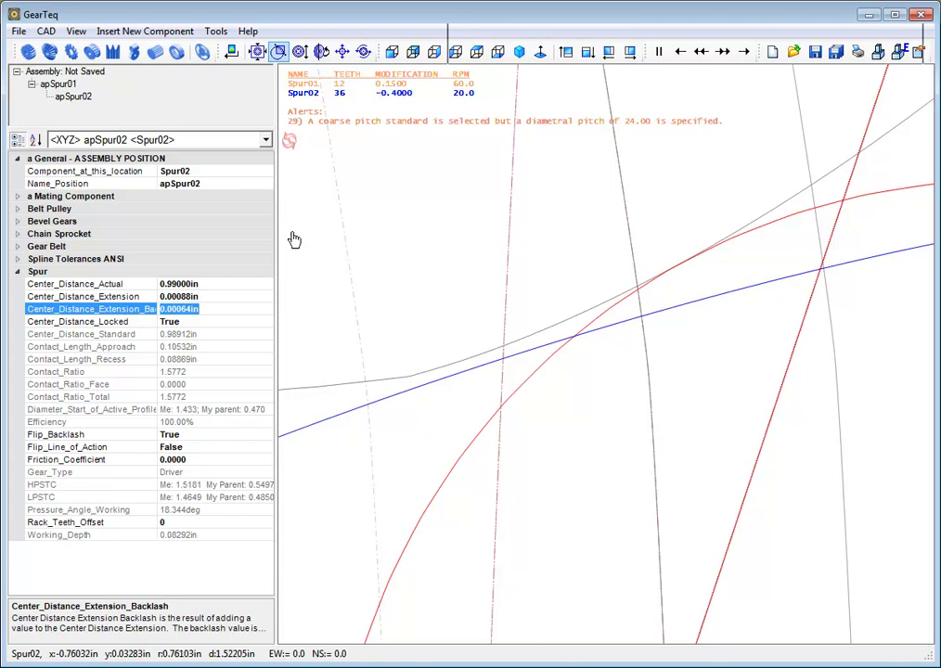
Step: Enter -0.45 as Spur02's addendum modification coefficient and re-measure the gap from the grey tooth curve
left_click(291, 142)
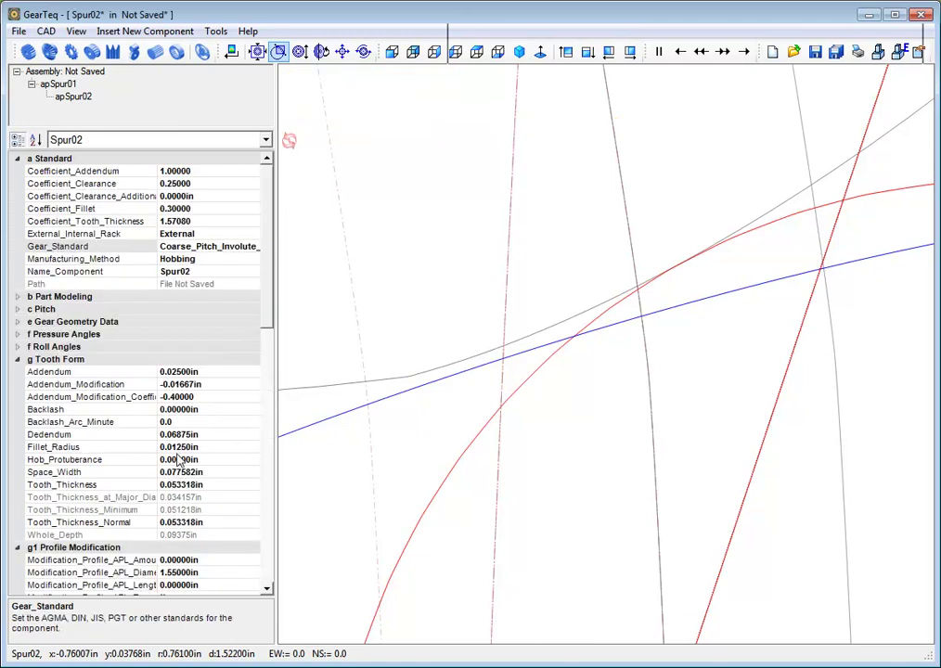
left_click(209, 398)
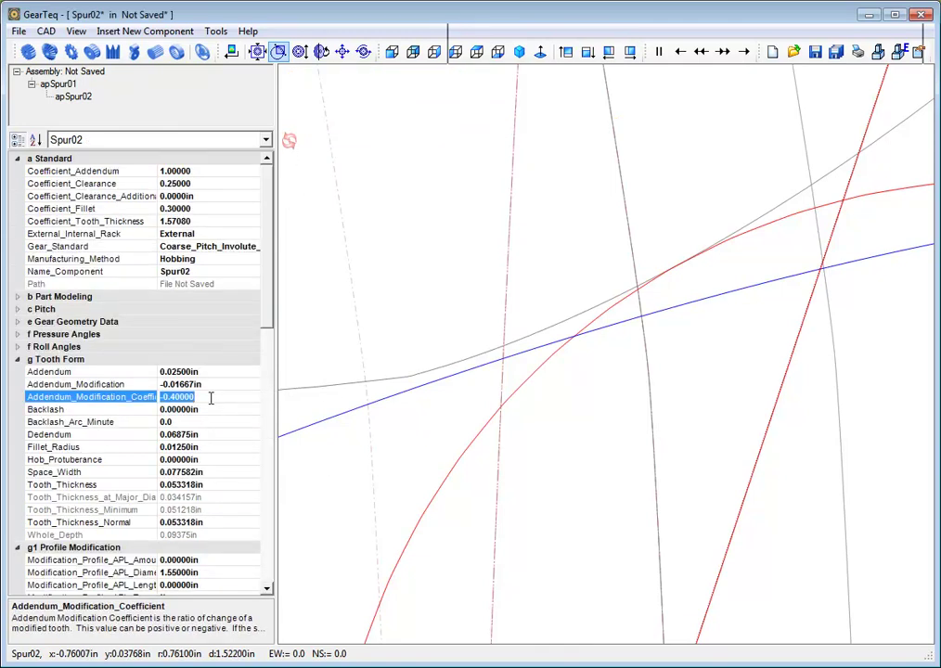
type("-.45")
key("Return")
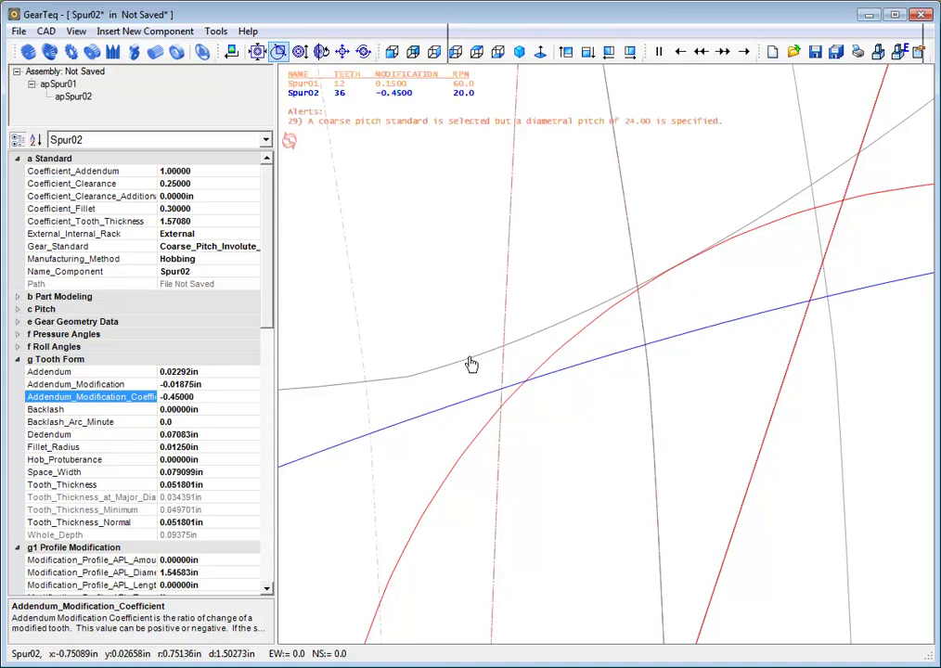
left_click_drag(472, 365, 484, 401)
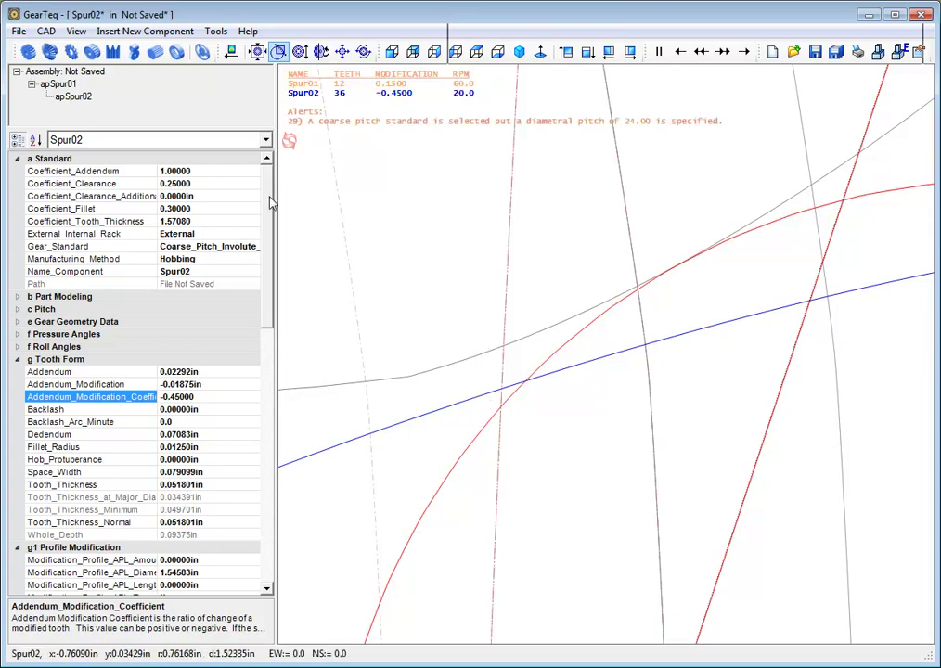
Step: Show Spur02's assembly position and confirm the center distance extension backlash value unchanged
left_click(289, 141)
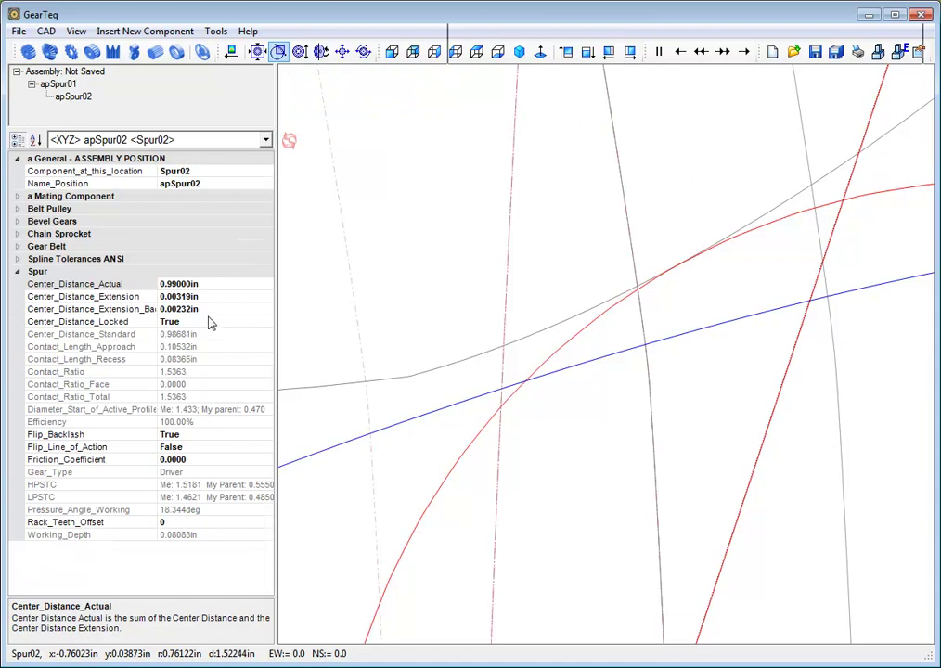
left_click(240, 308)
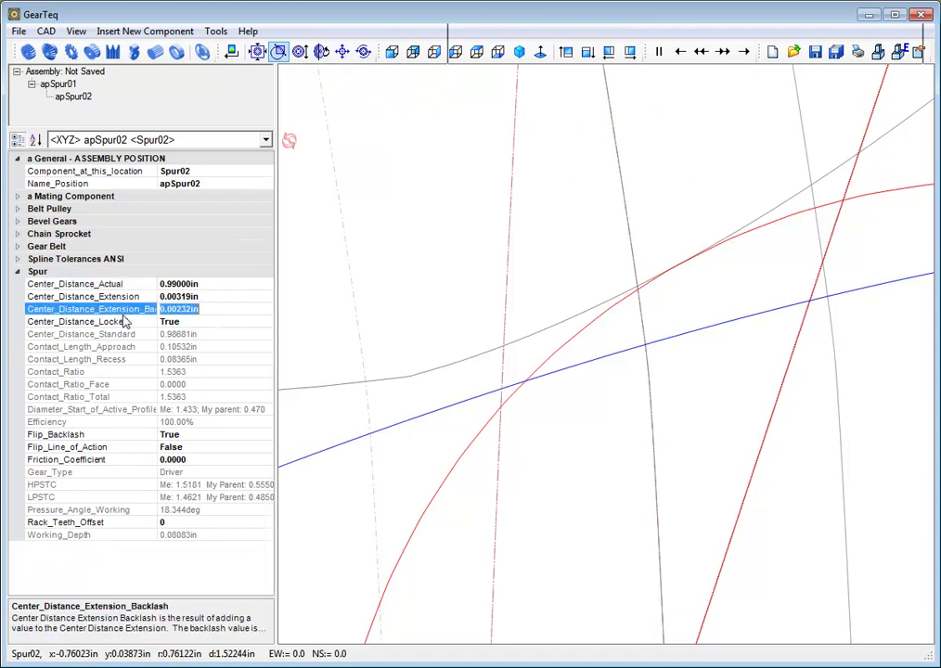
left_click(213, 309)
key("Return")
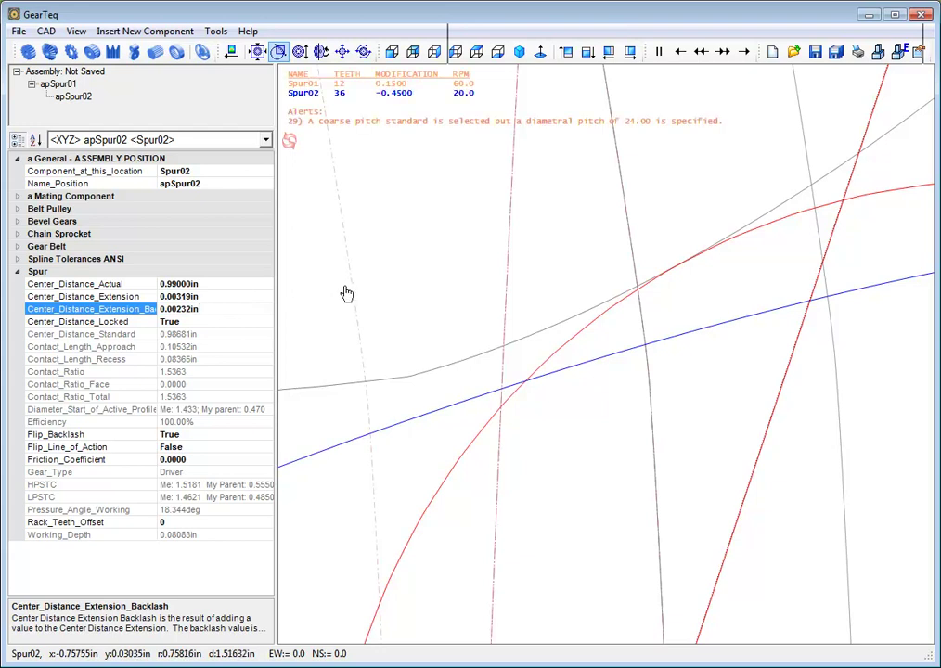
Step: Zoom to fit the meshed 12-tooth and 36-tooth gears in view
left_click(259, 53)
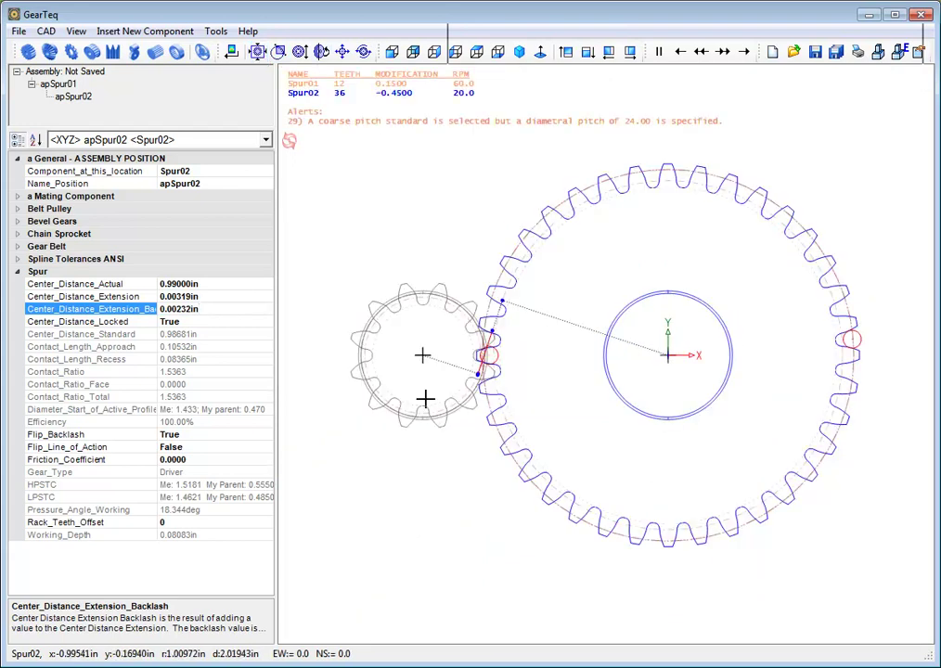